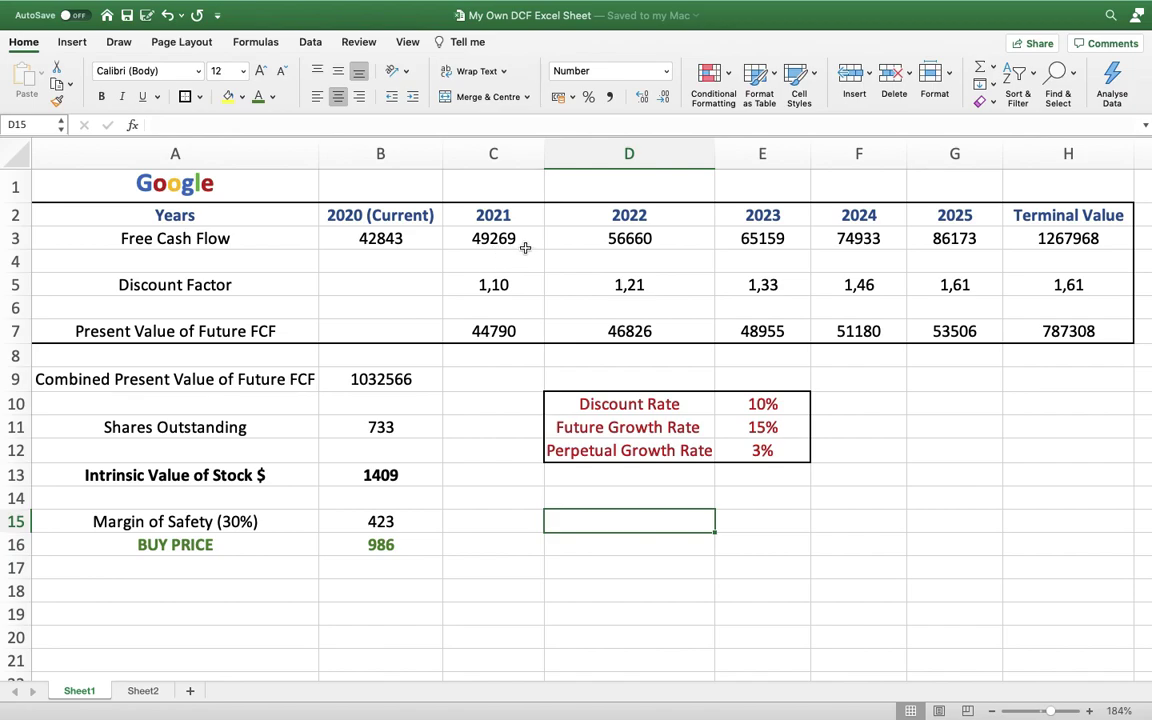
# Inspect the Free Cash Flow formulas for 2021, 2022, 2023 and 2025 and the terminal value formula in row 3
pyautogui.click(525, 247)
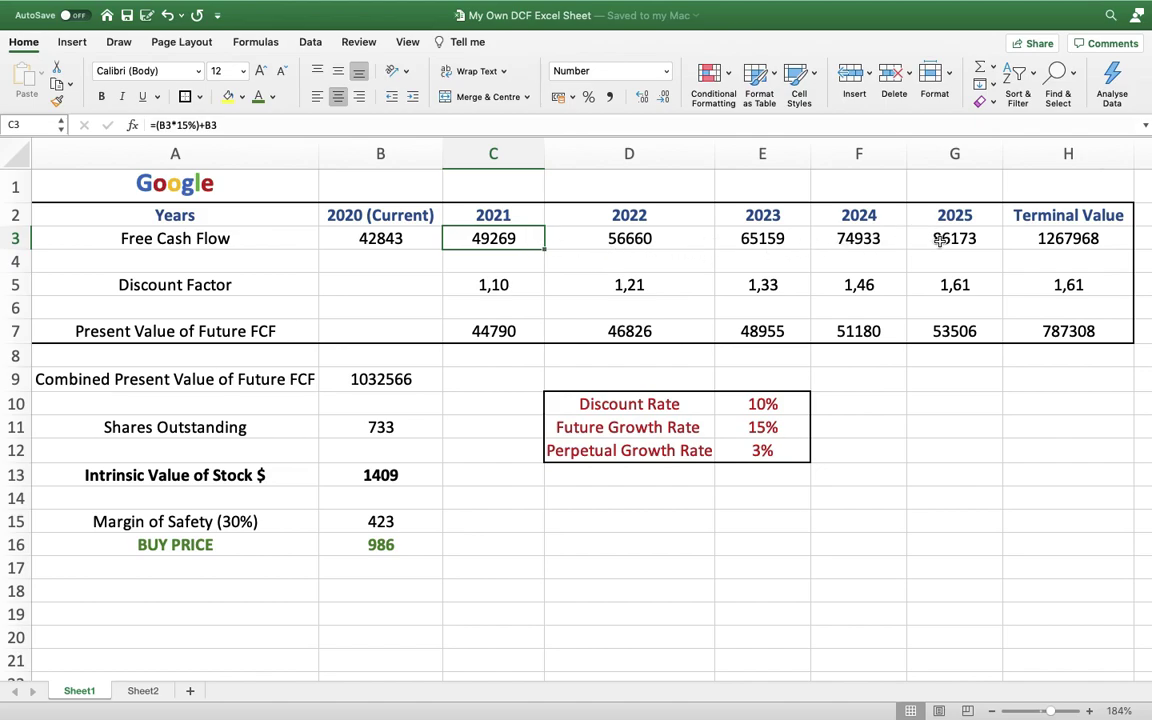
pyautogui.click(672, 240)
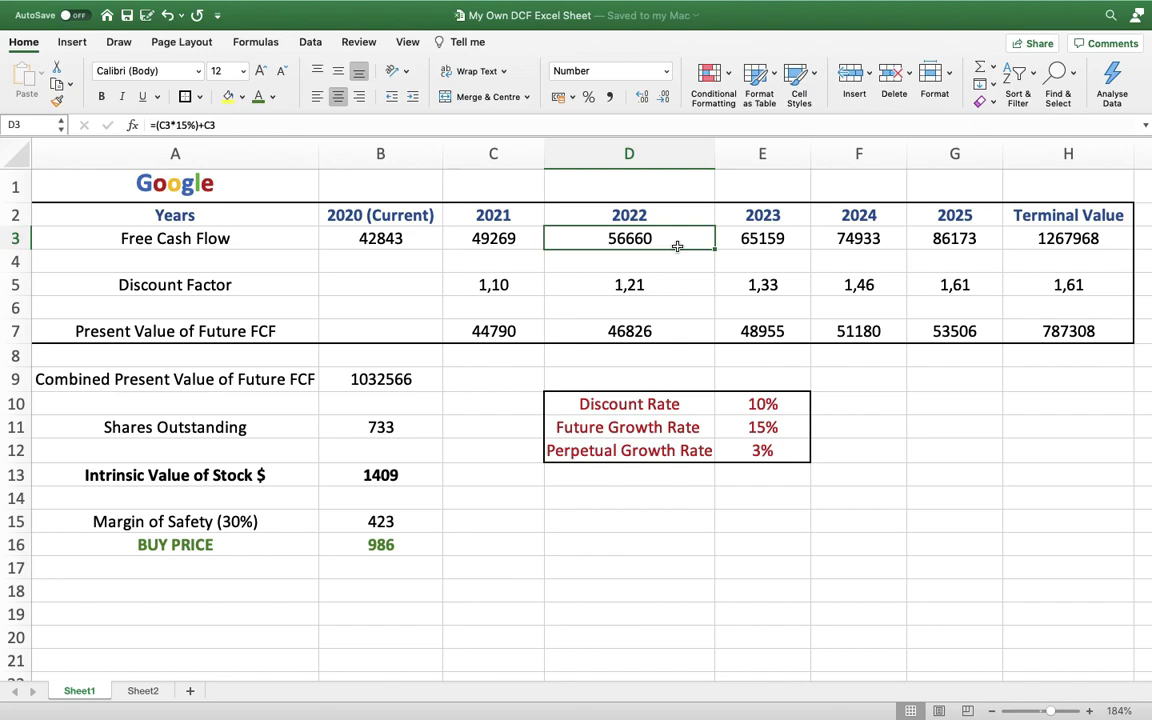
pyautogui.click(784, 239)
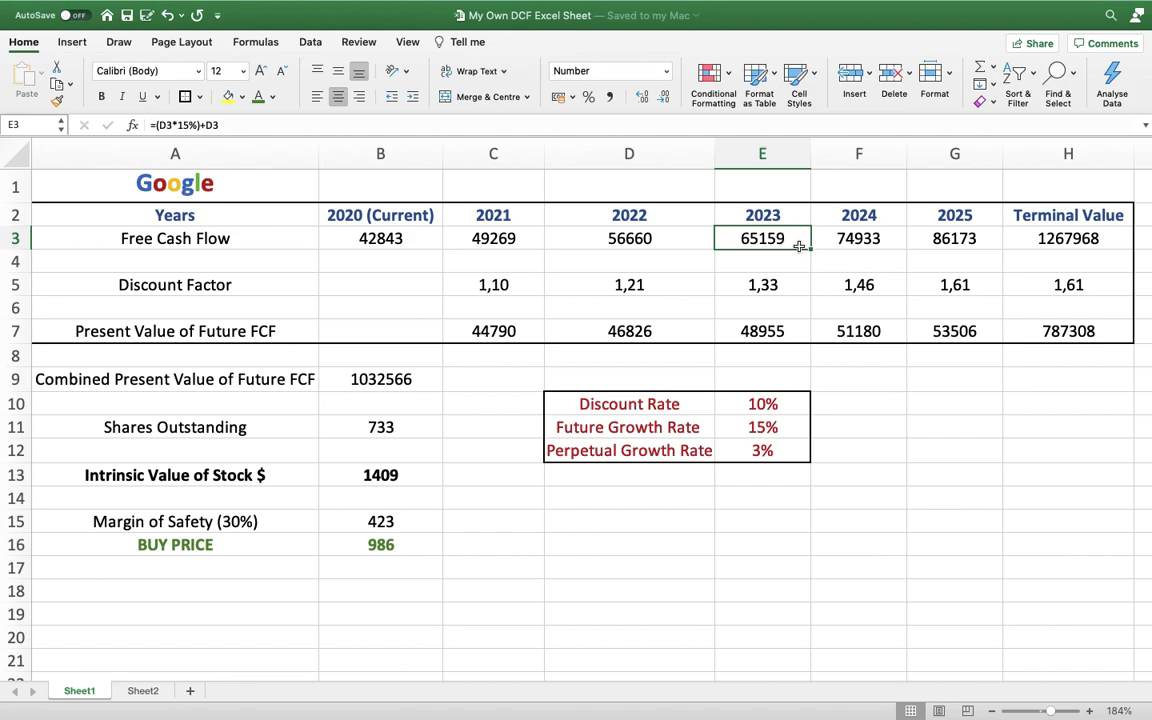
pyautogui.click(972, 241)
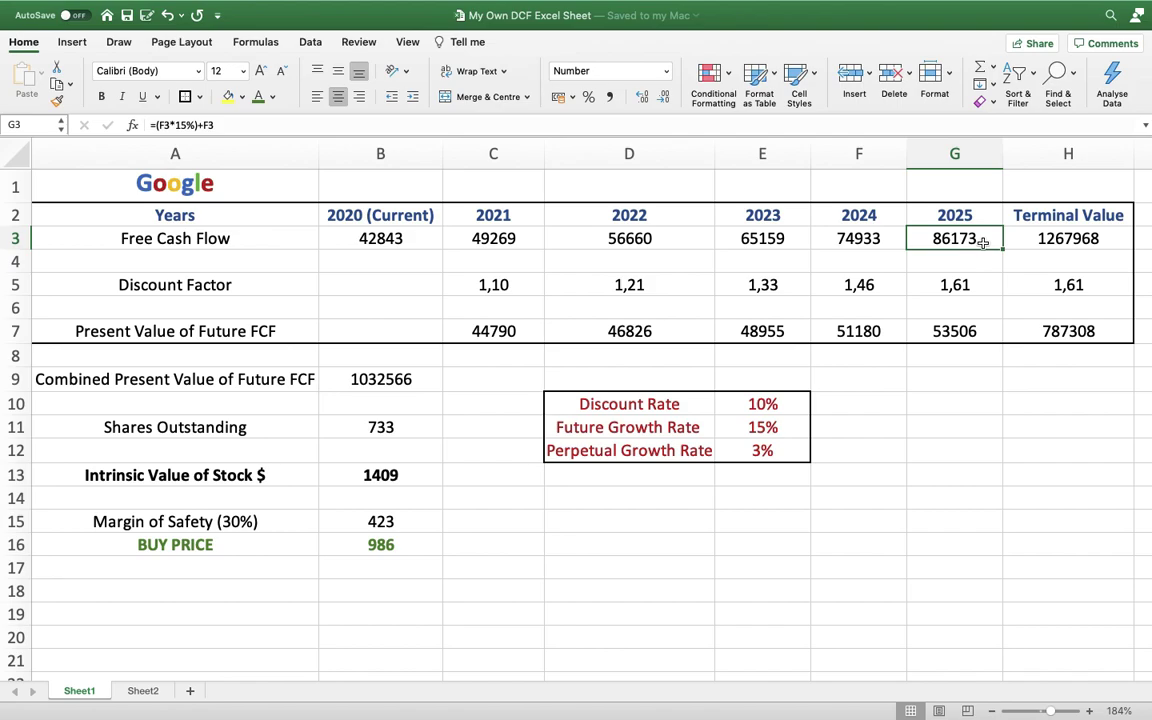
pyautogui.click(1069, 238)
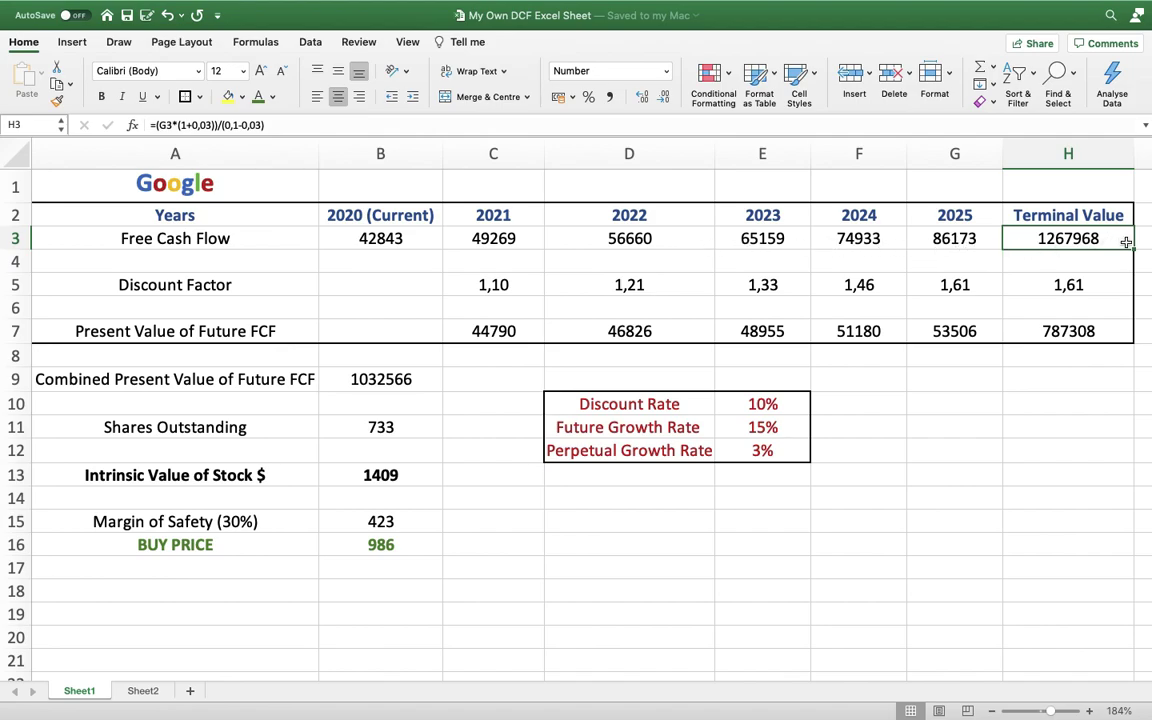
# Inspect the Discount Factor formulas in row 5 from 2021 through 2025 and compare the 2025 one with the terminal value's
pyautogui.click(249, 290)
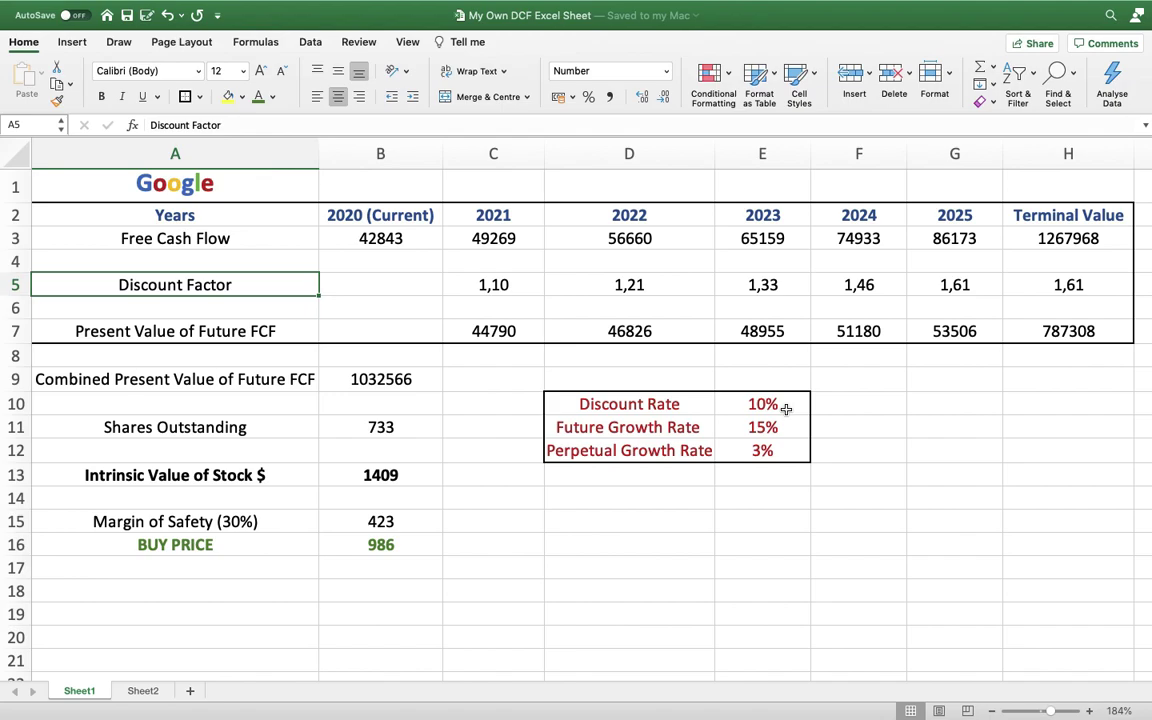
pyautogui.click(510, 286)
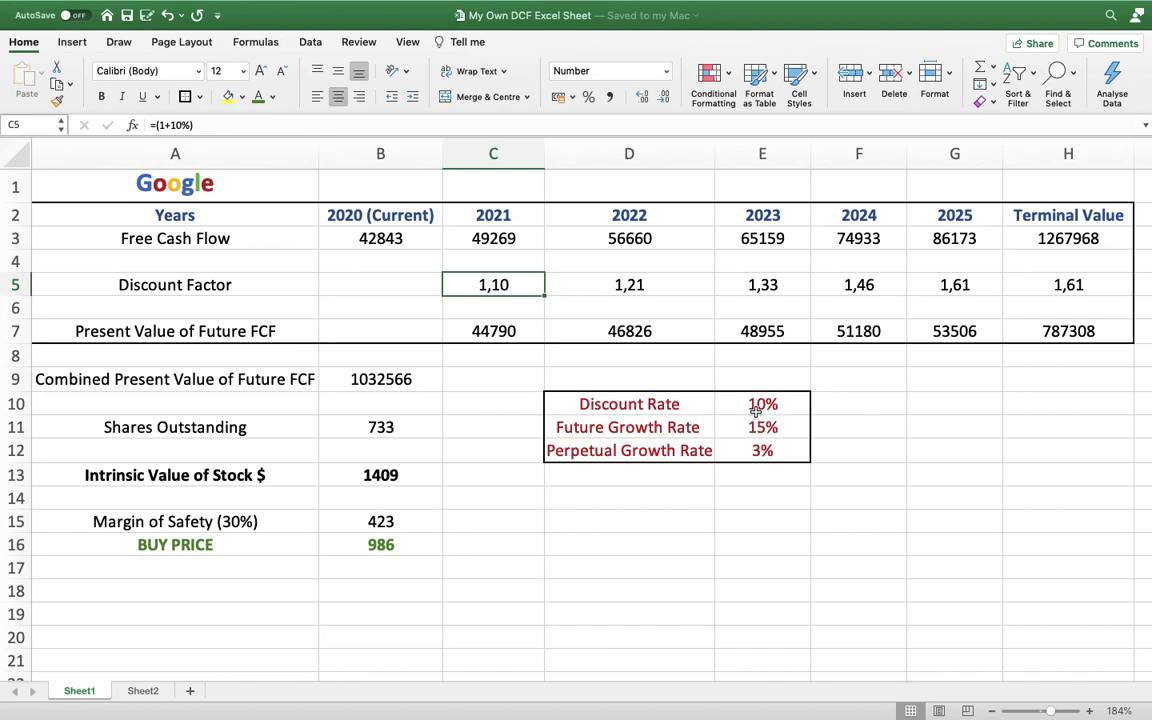
pyautogui.click(668, 287)
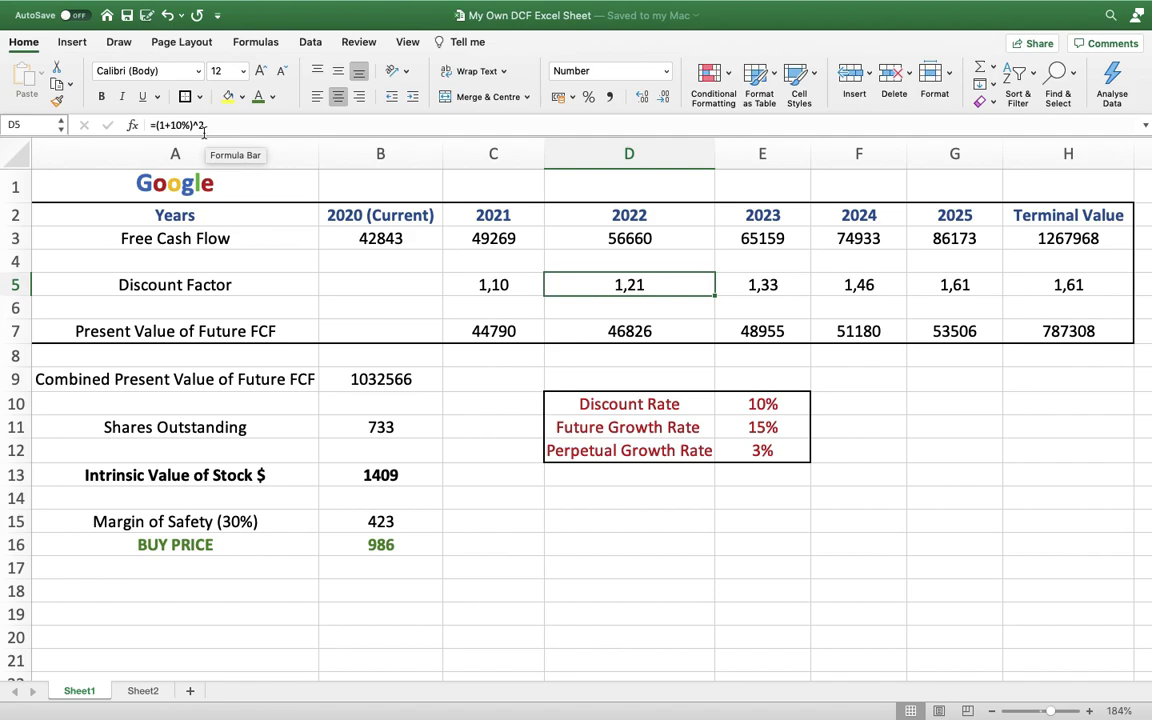
pyautogui.click(775, 287)
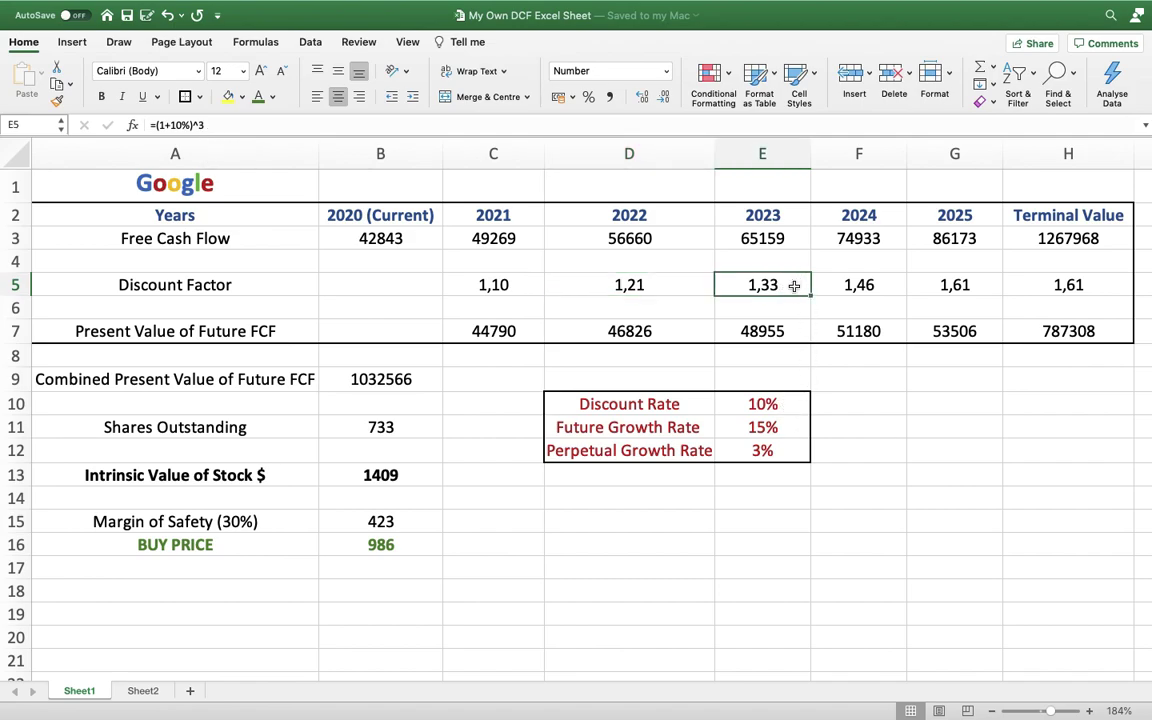
pyautogui.click(892, 286)
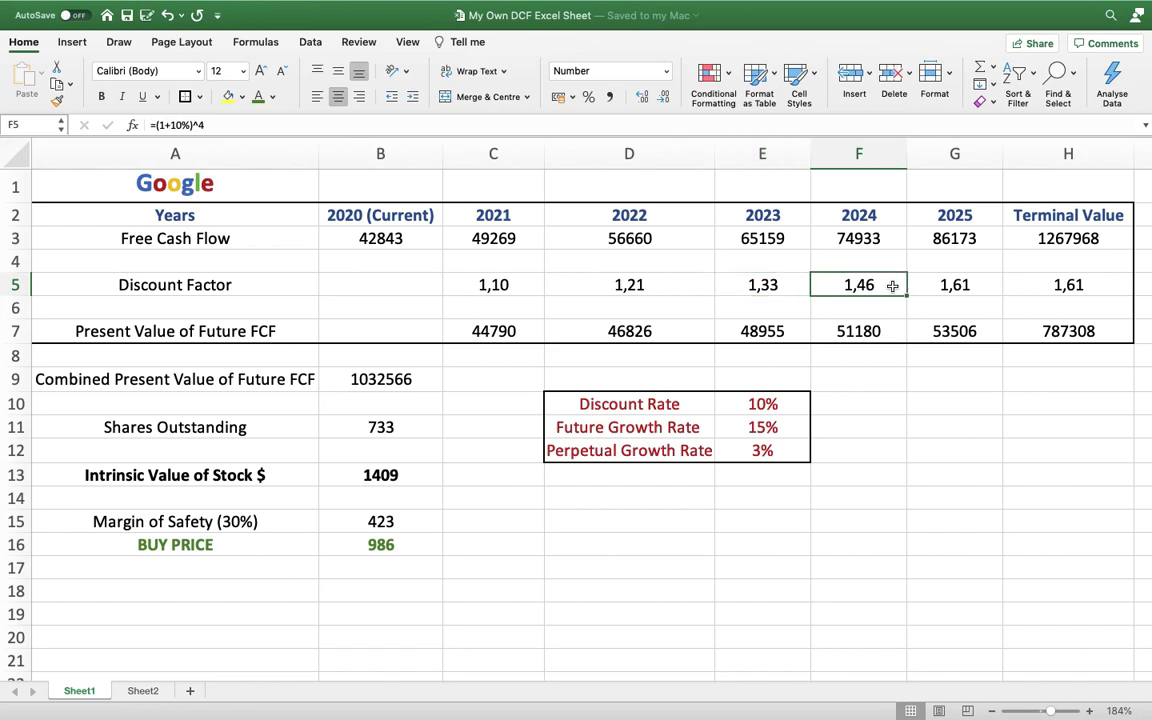
pyautogui.click(989, 289)
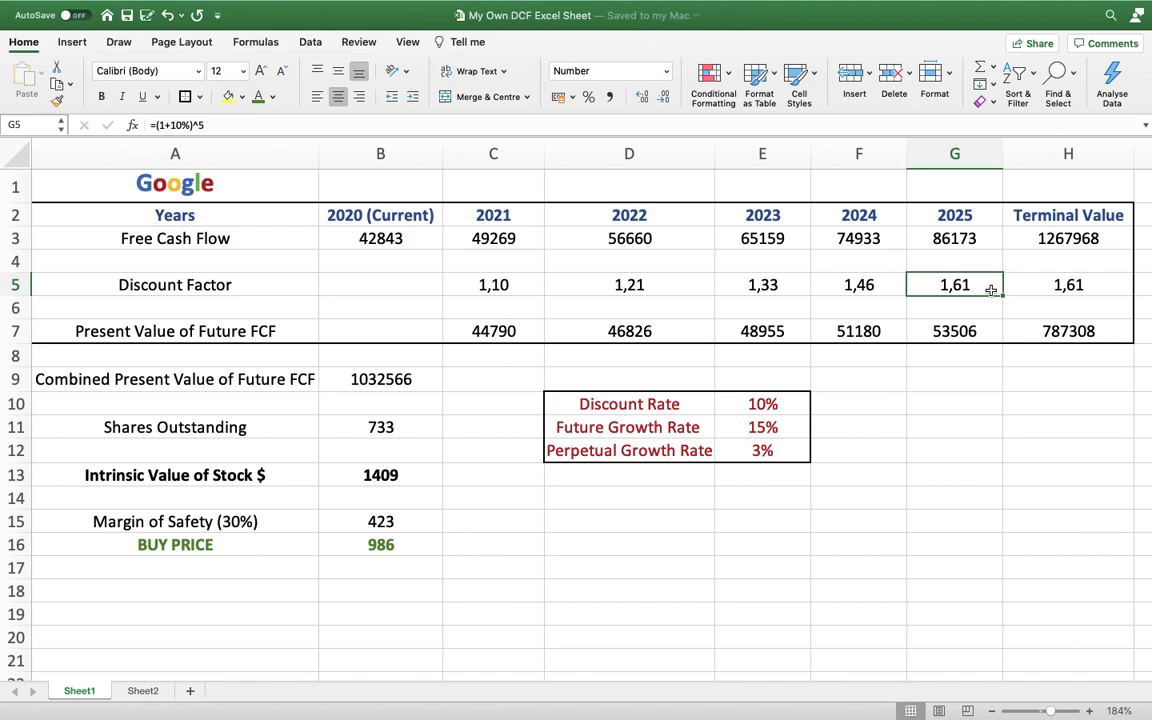
pyautogui.click(1097, 291)
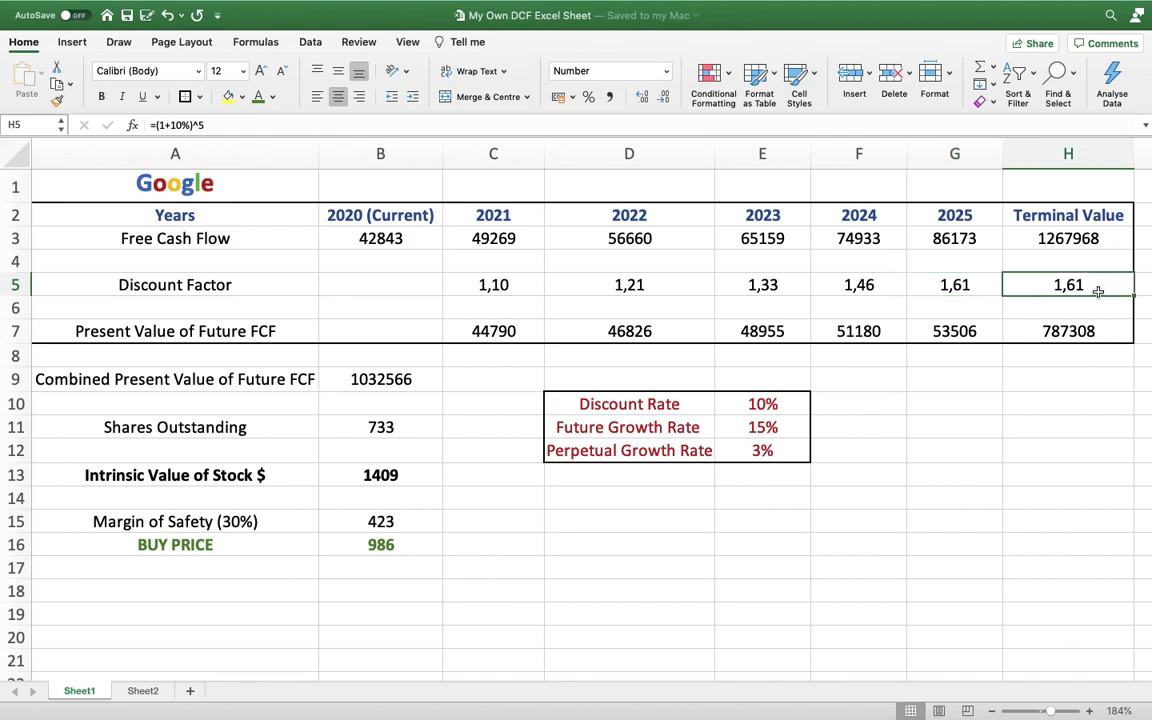
pyautogui.click(975, 288)
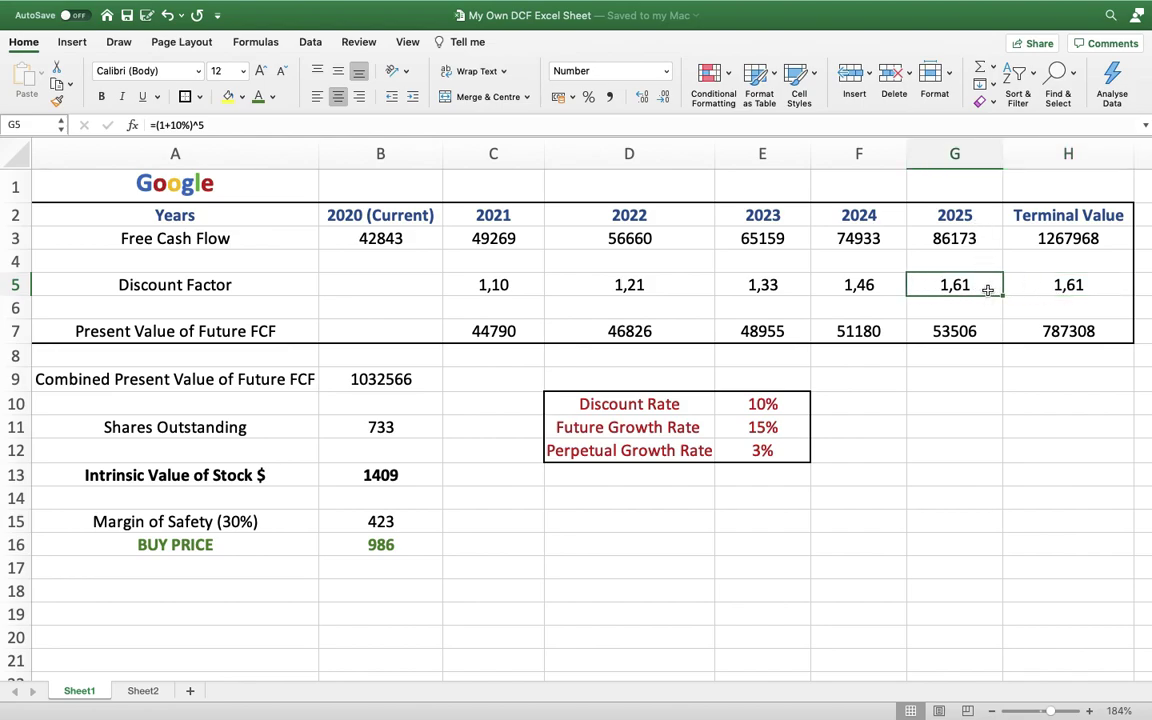
pyautogui.click(1103, 286)
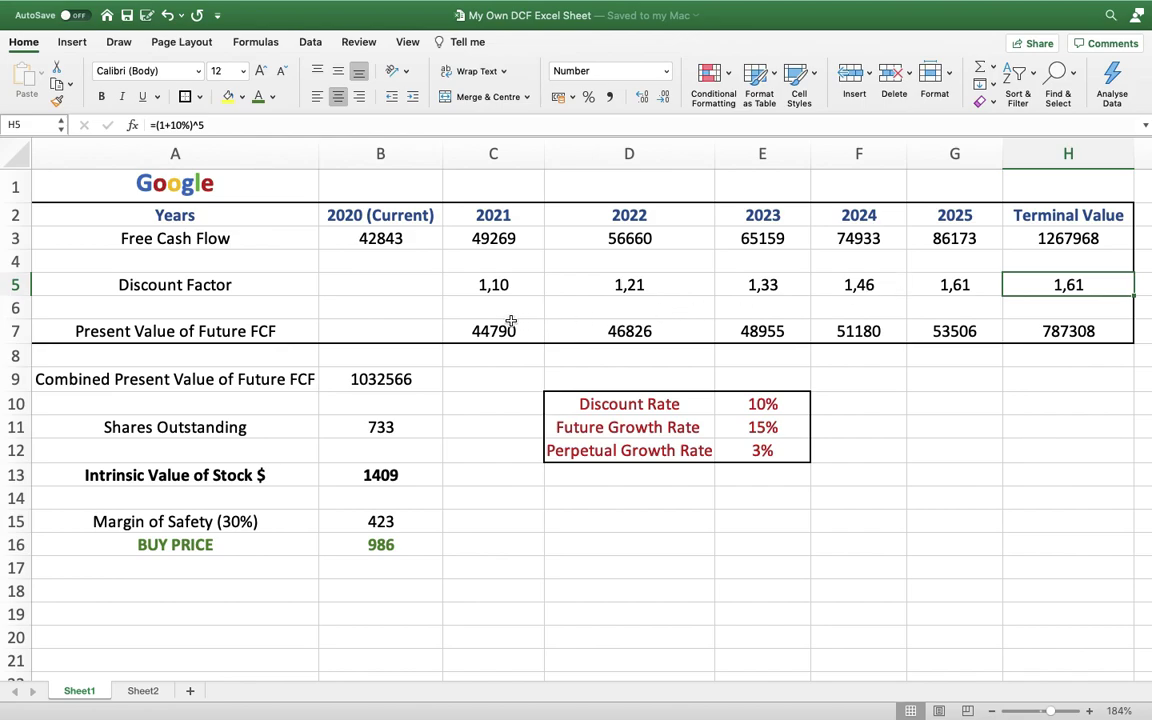
# Examine how row 7 derives the Present Value of Future FCF for 2021, 2022, 2023 and the terminal value
pyautogui.click(510, 239)
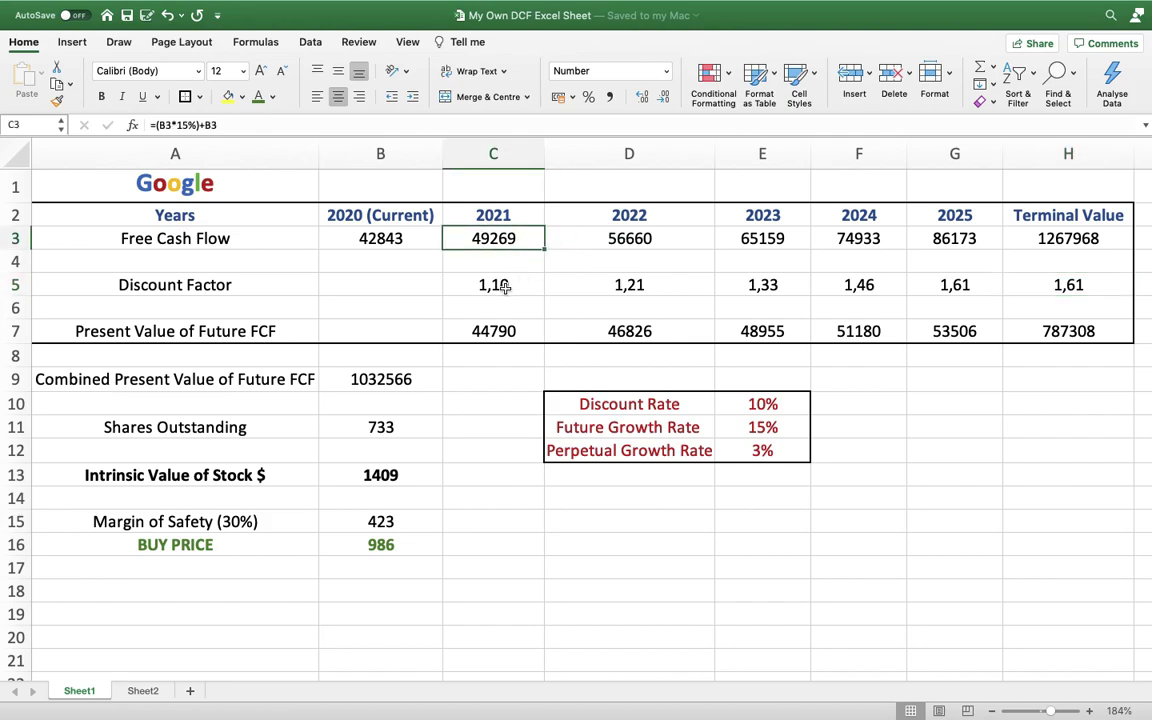
pyautogui.click(528, 333)
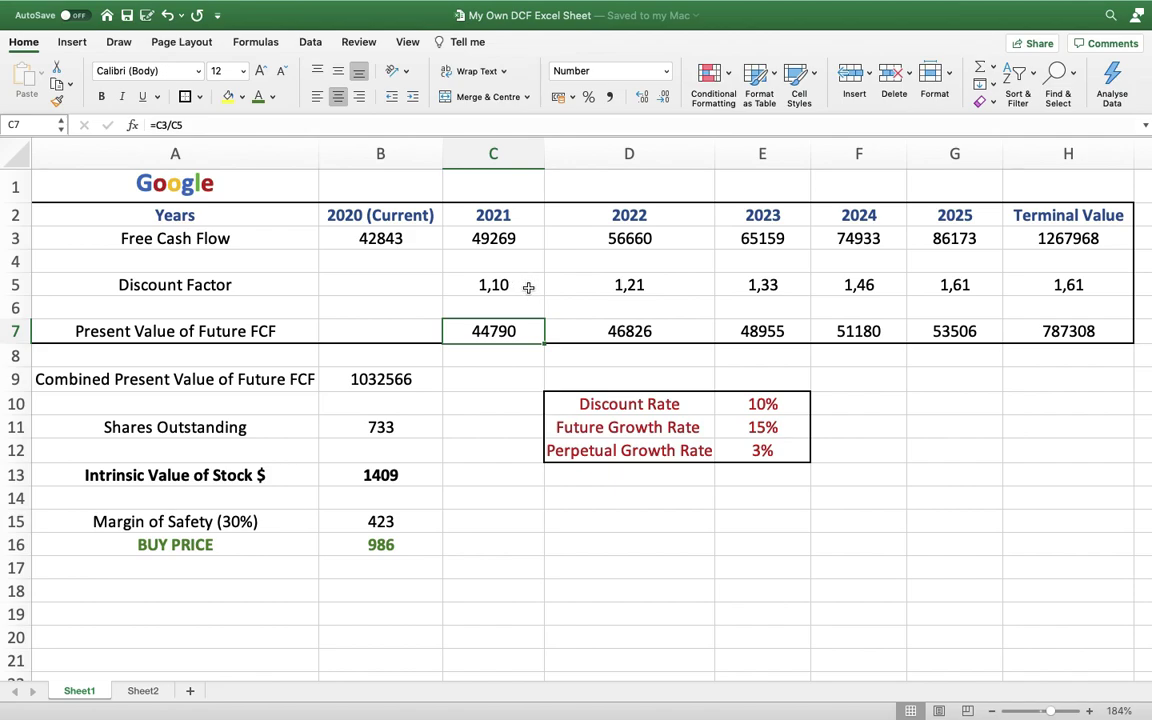
pyautogui.click(675, 336)
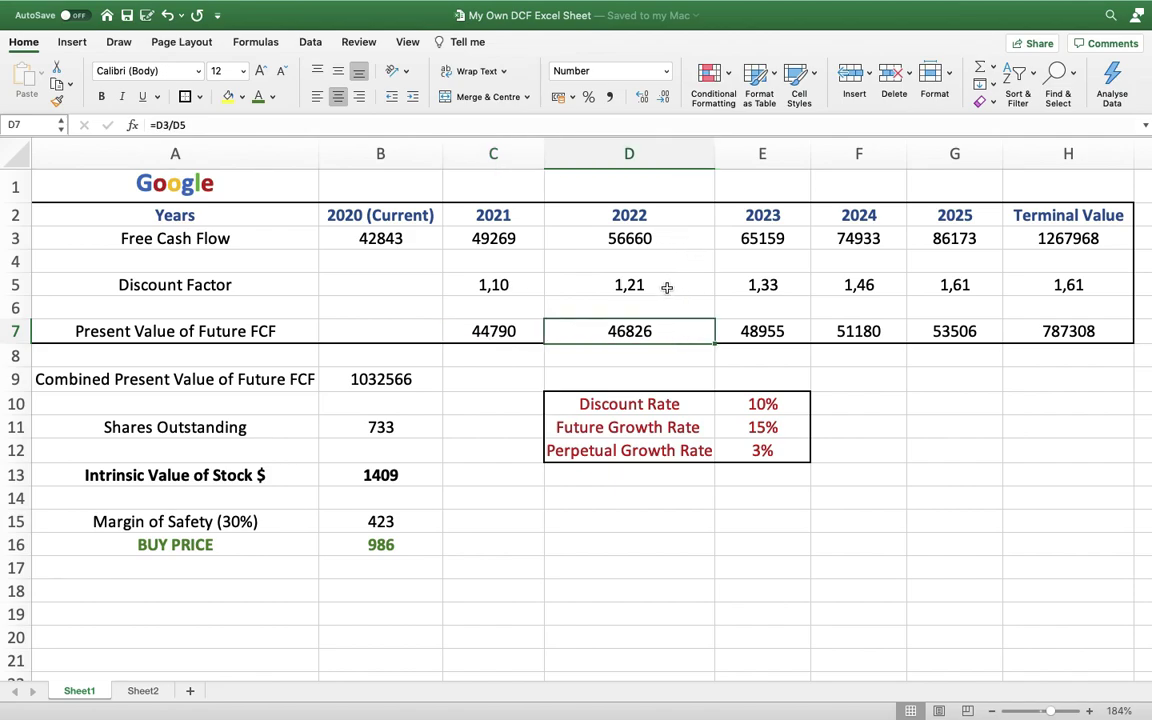
pyautogui.click(778, 333)
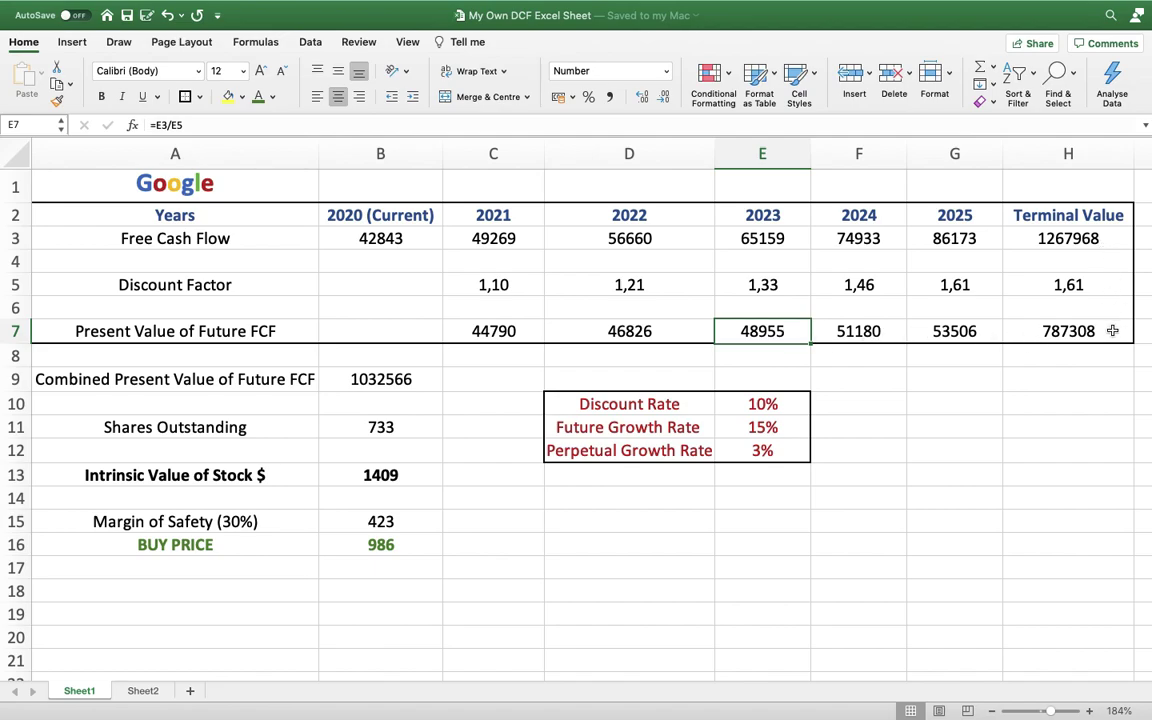
pyautogui.click(1110, 331)
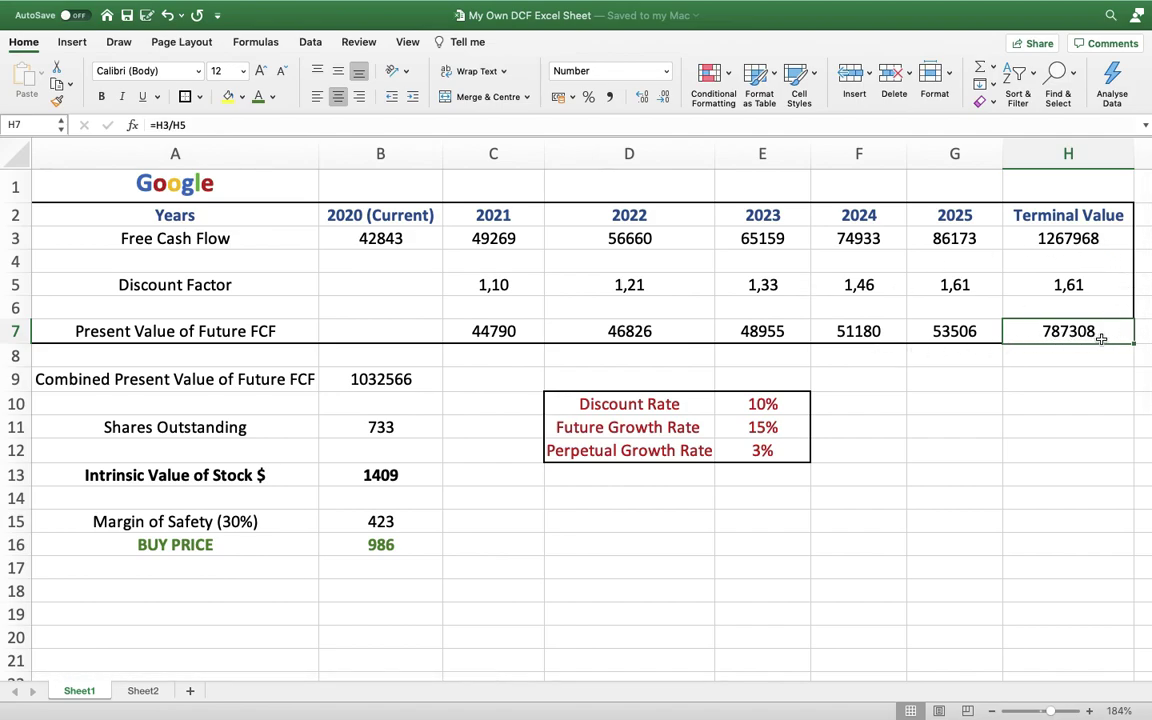
# Review the Combined Present Value of Future FCF, the Shares Outstanding and the Intrinsic Value of Stock formula in column B
pyautogui.click(421, 381)
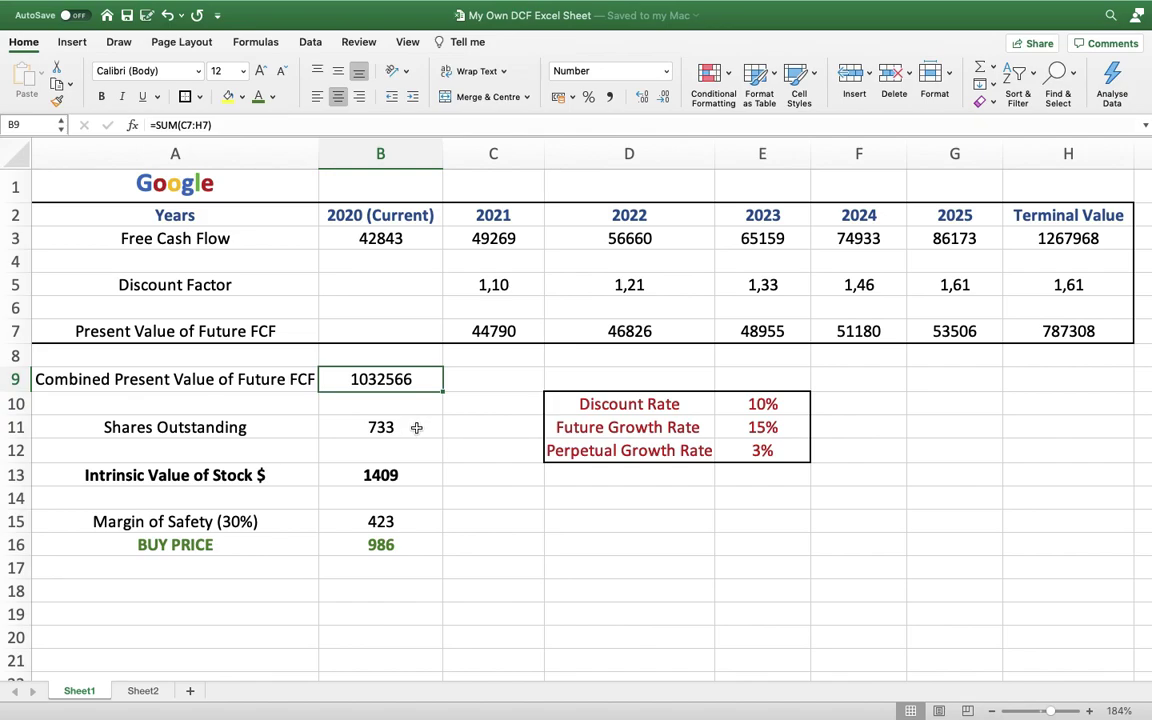
pyautogui.click(416, 427)
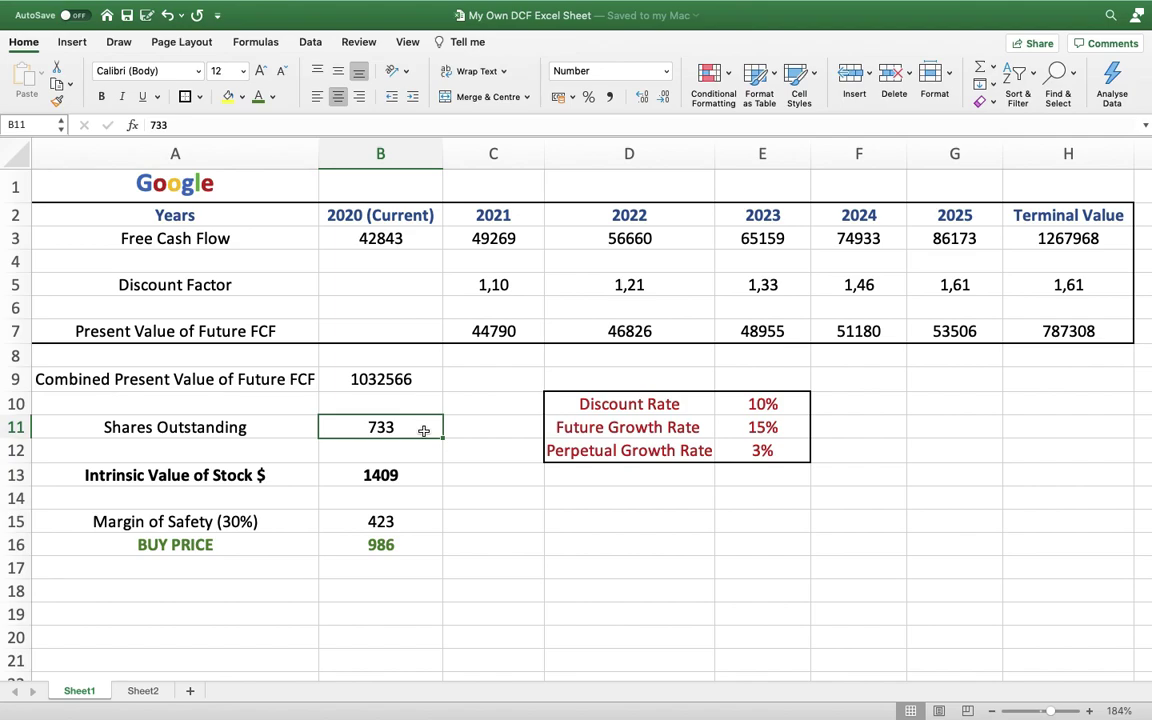
pyautogui.click(427, 381)
pyautogui.click(409, 430)
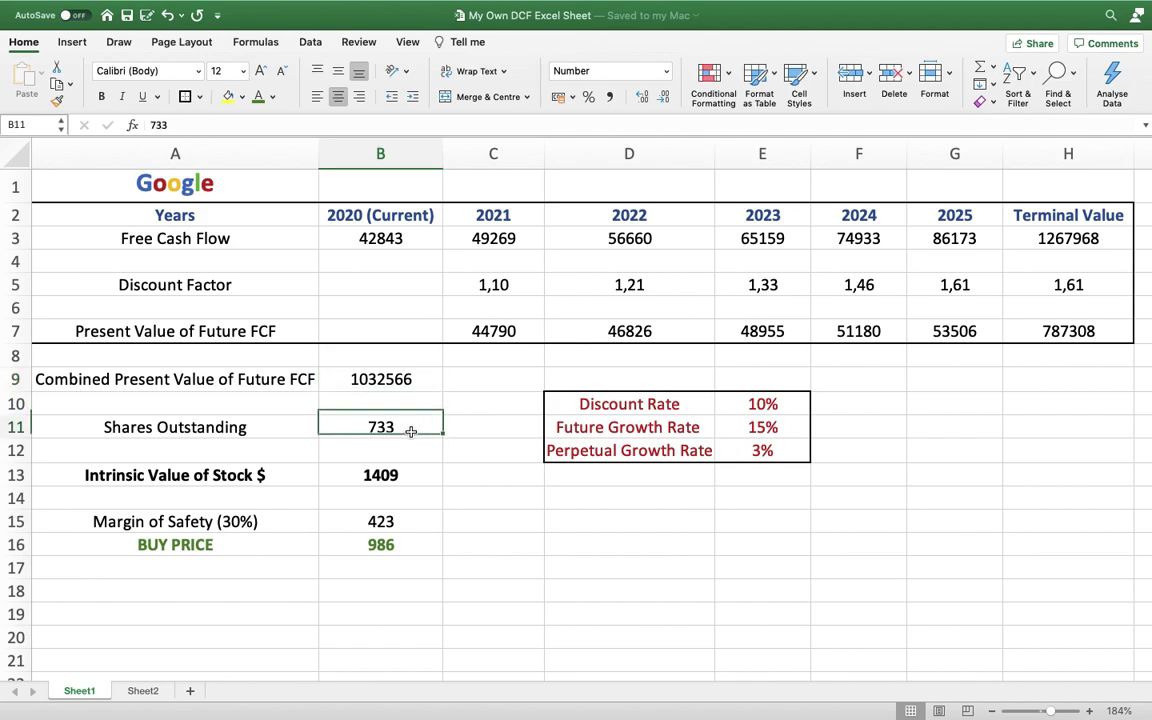
pyautogui.click(424, 481)
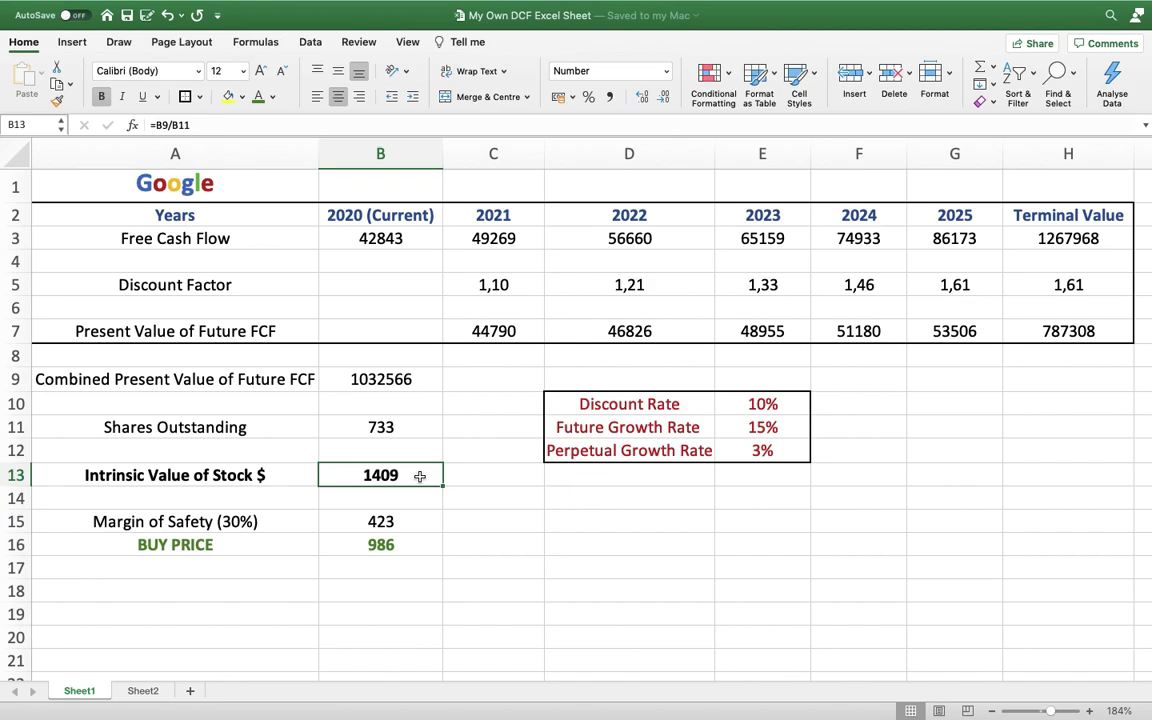
# Check how the 30% Margin of Safety and the BUY PRICE are calculated from the intrinsic value in column B
pyautogui.click(411, 522)
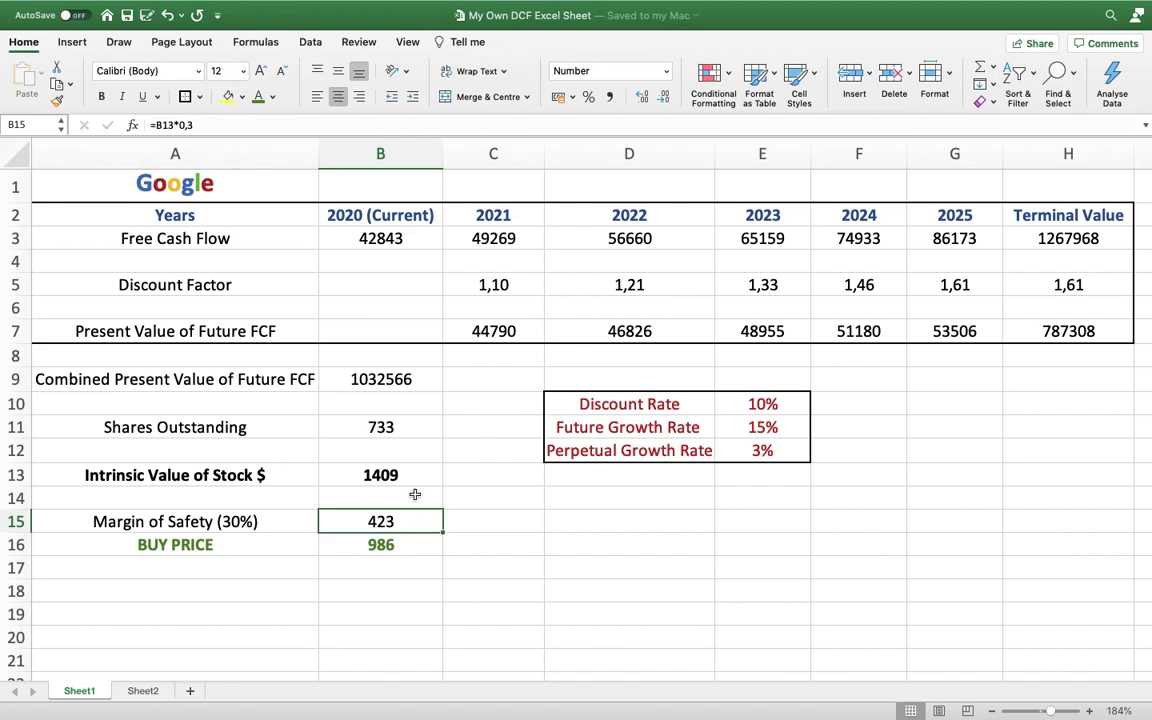
pyautogui.click(422, 478)
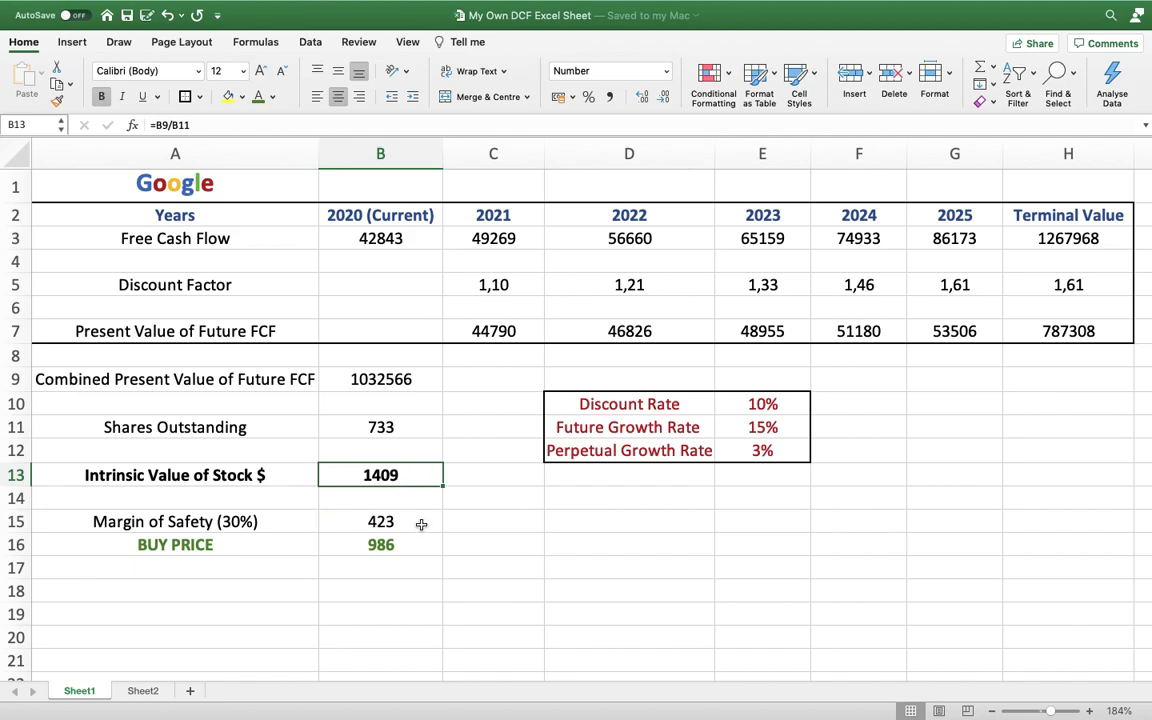
pyautogui.click(421, 525)
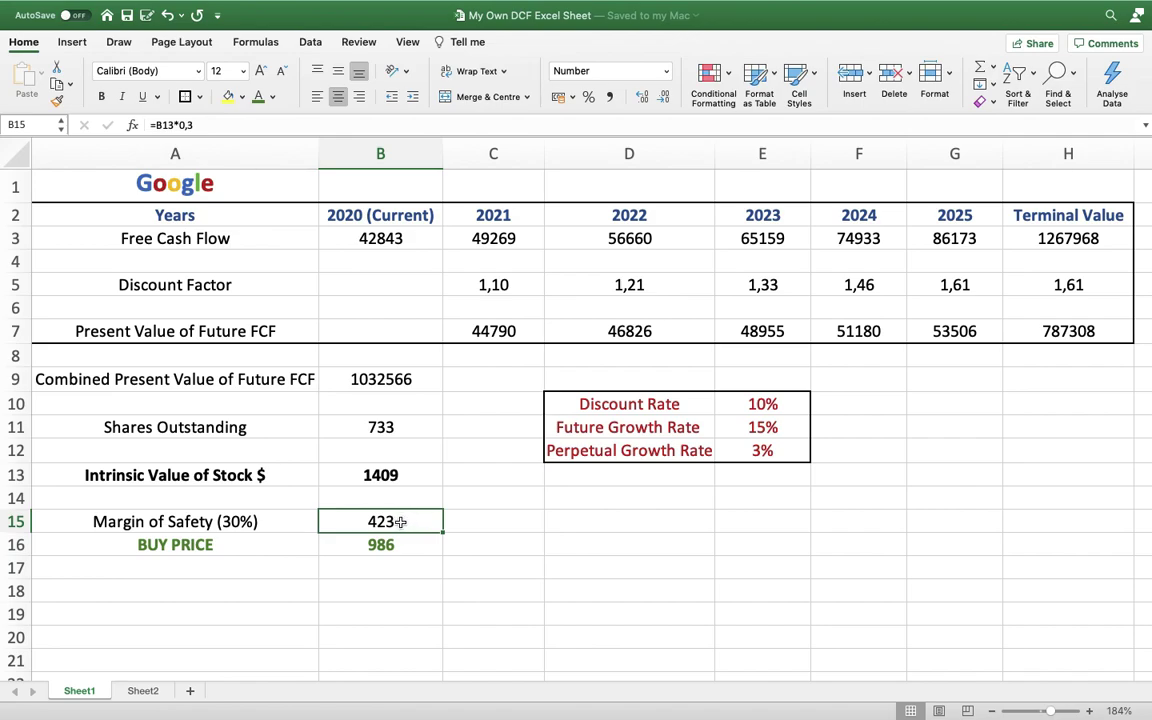
pyautogui.click(403, 476)
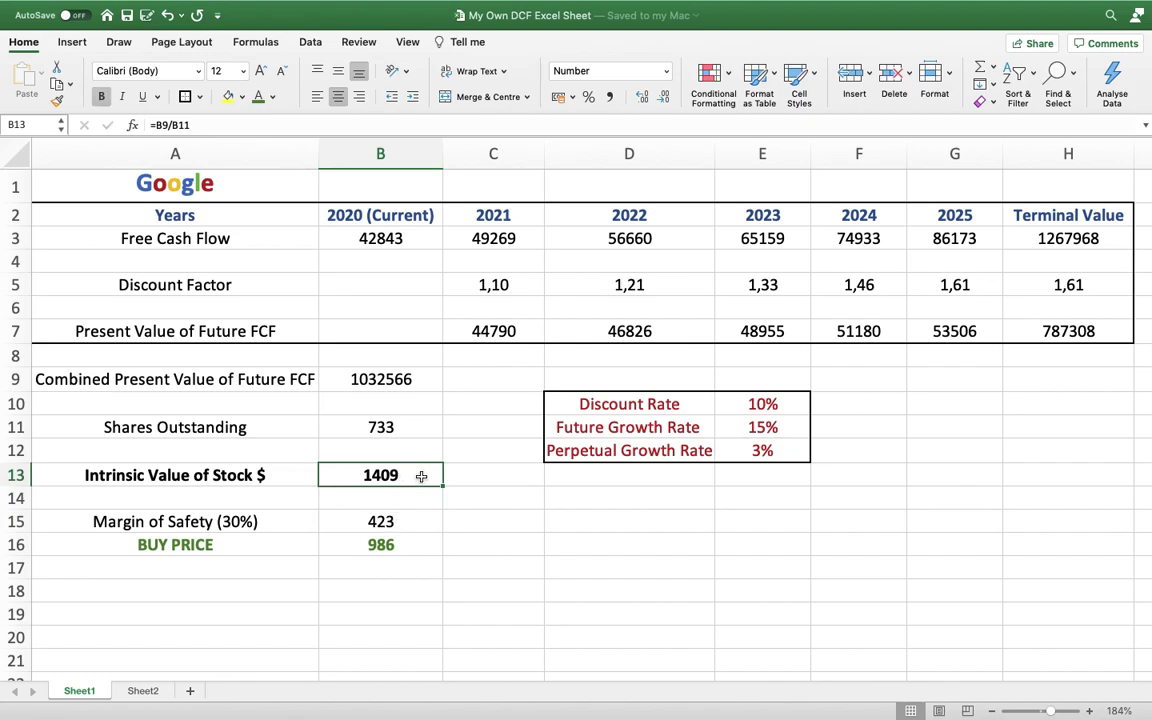
pyautogui.click(403, 527)
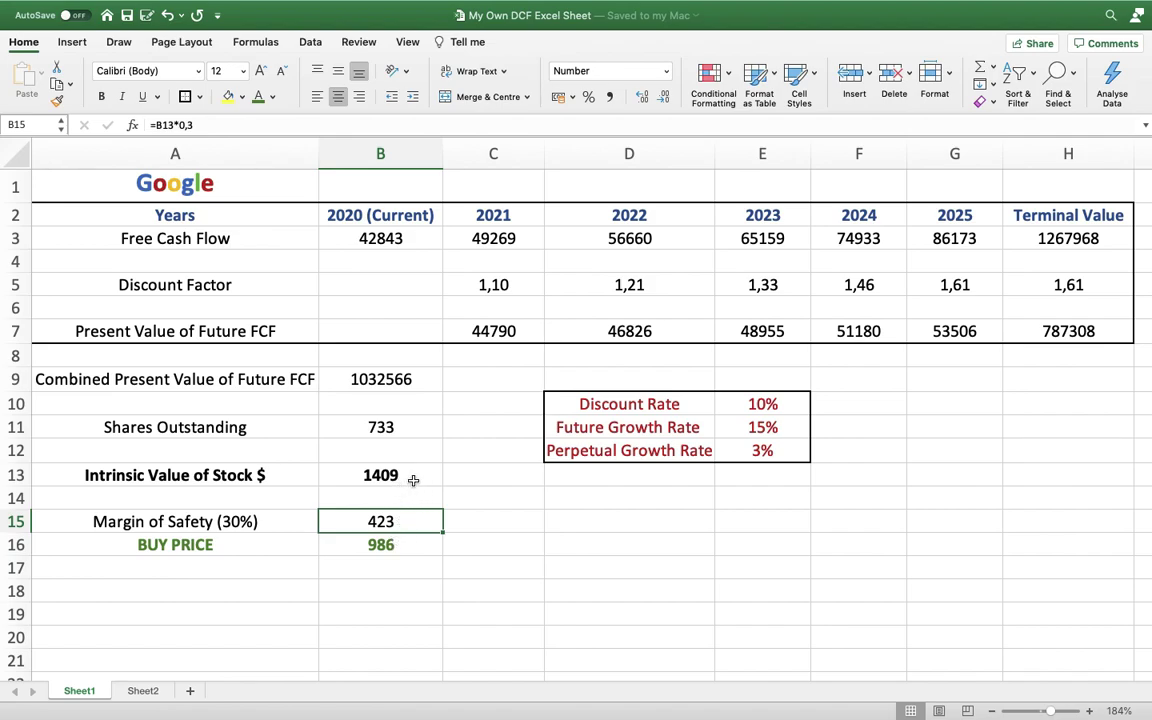
pyautogui.click(415, 548)
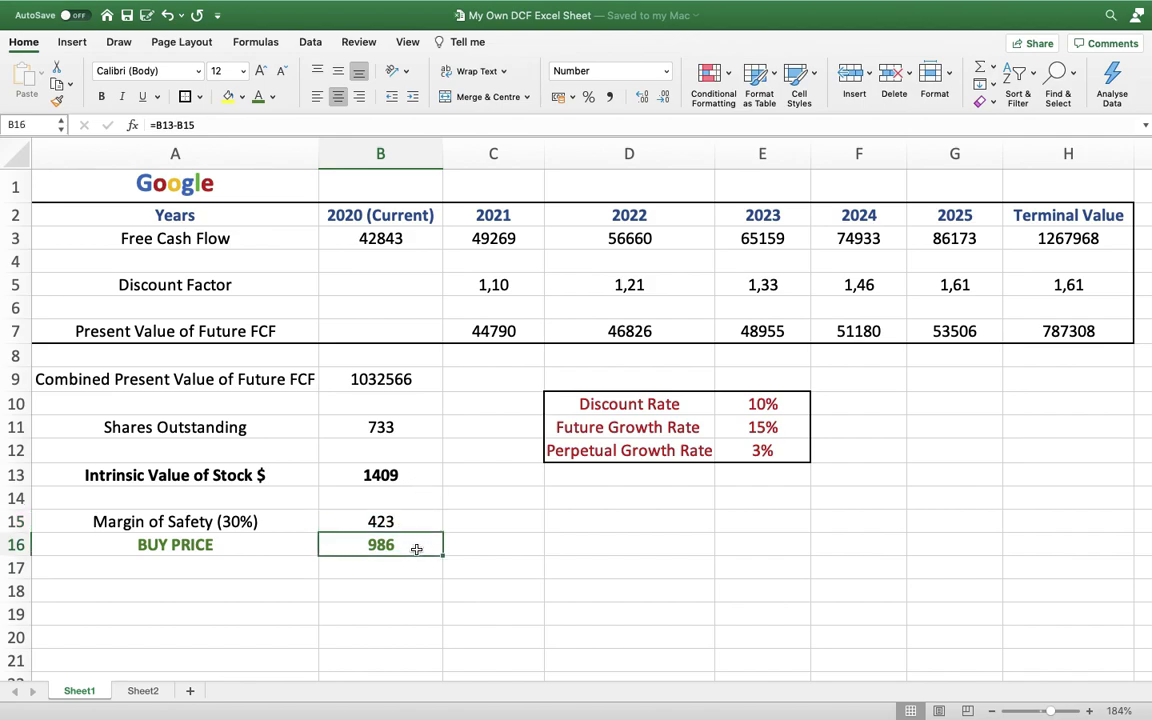